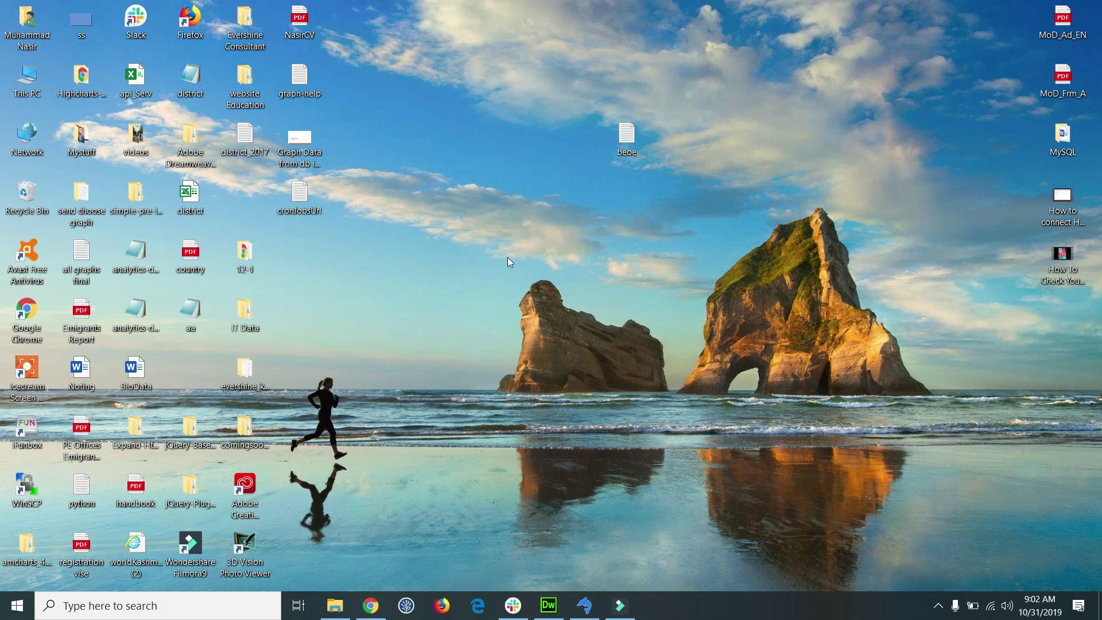
Launch Command Prompt with a 'cmd' Start menu search and maximize its window
left_click(19, 604)
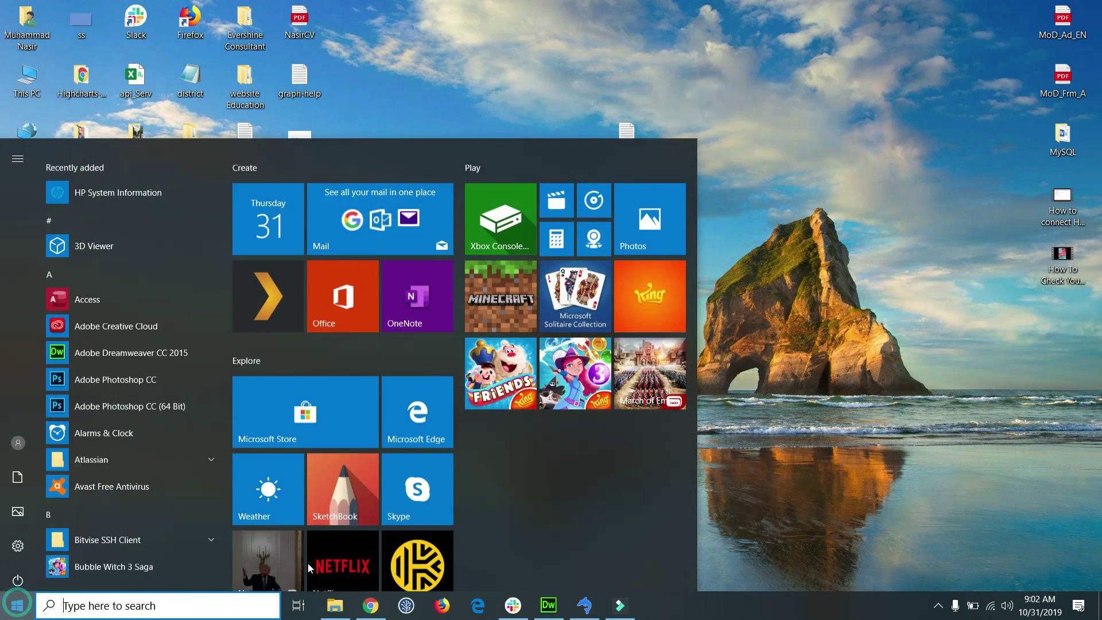
type("cmd")
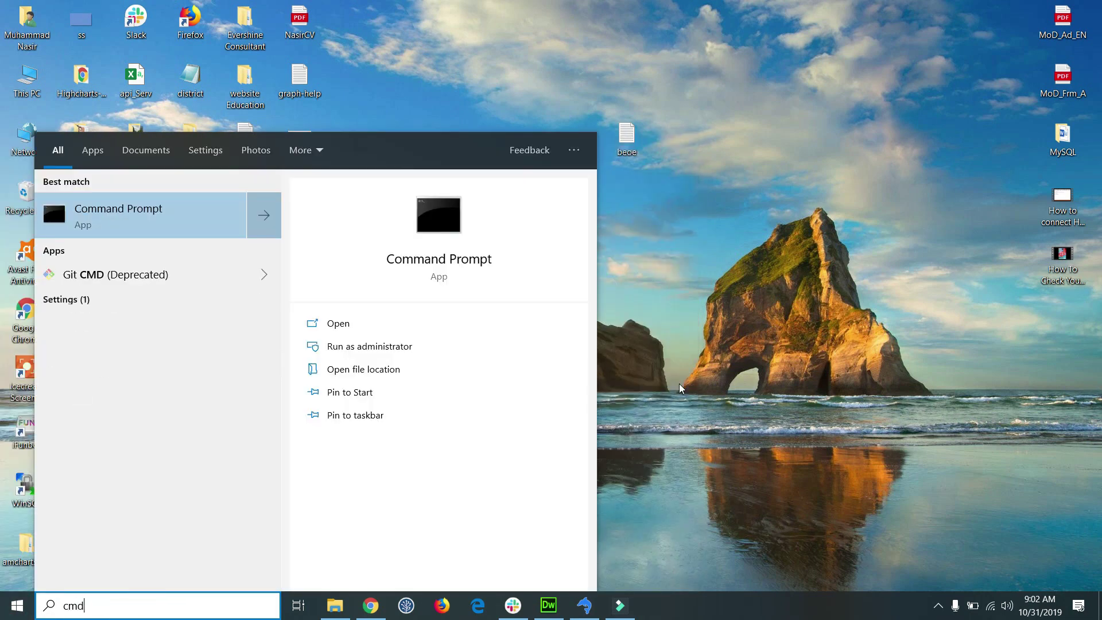
key("Return")
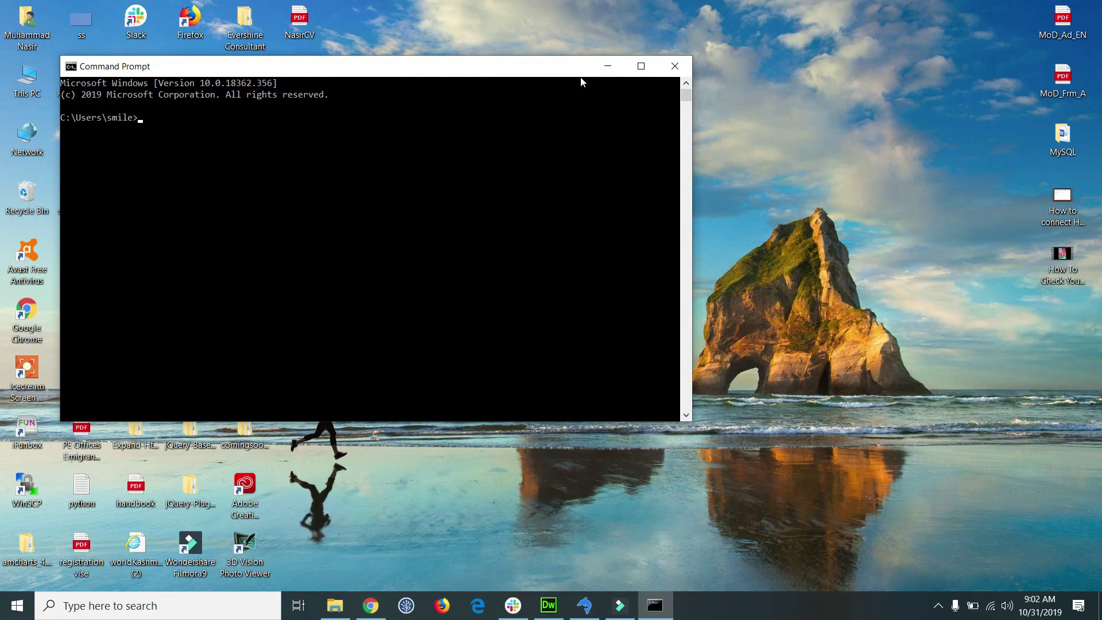
double_click(580, 69)
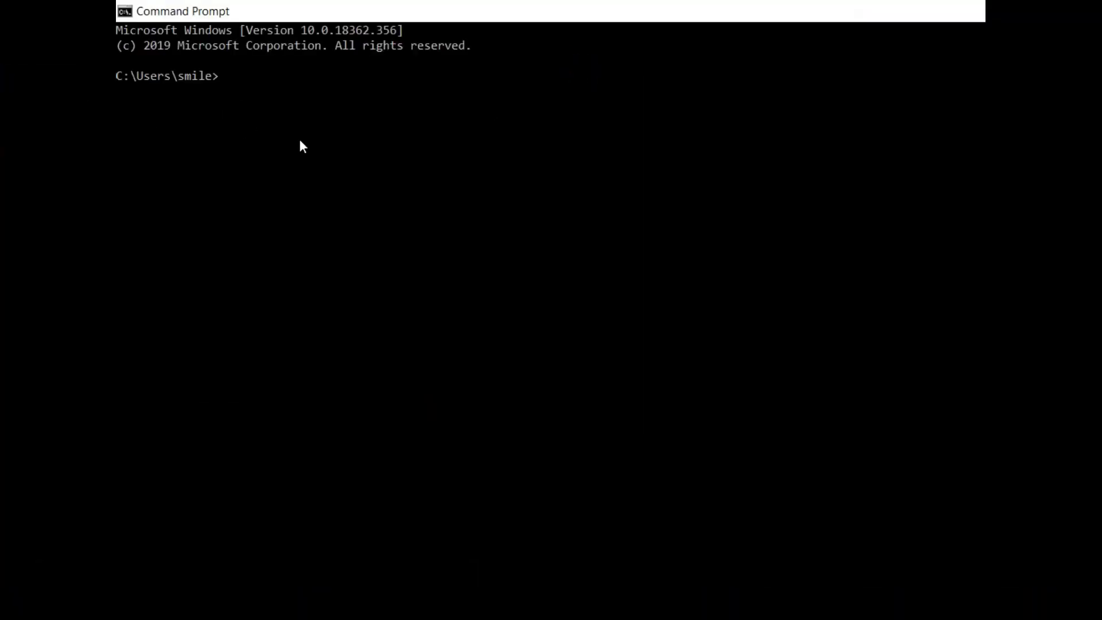
type("cd..")
Go up twice to drive C, then into xampp\htdocs\Beoe_git\Web-5.5
key("Return")
type("cd")
key("Return")
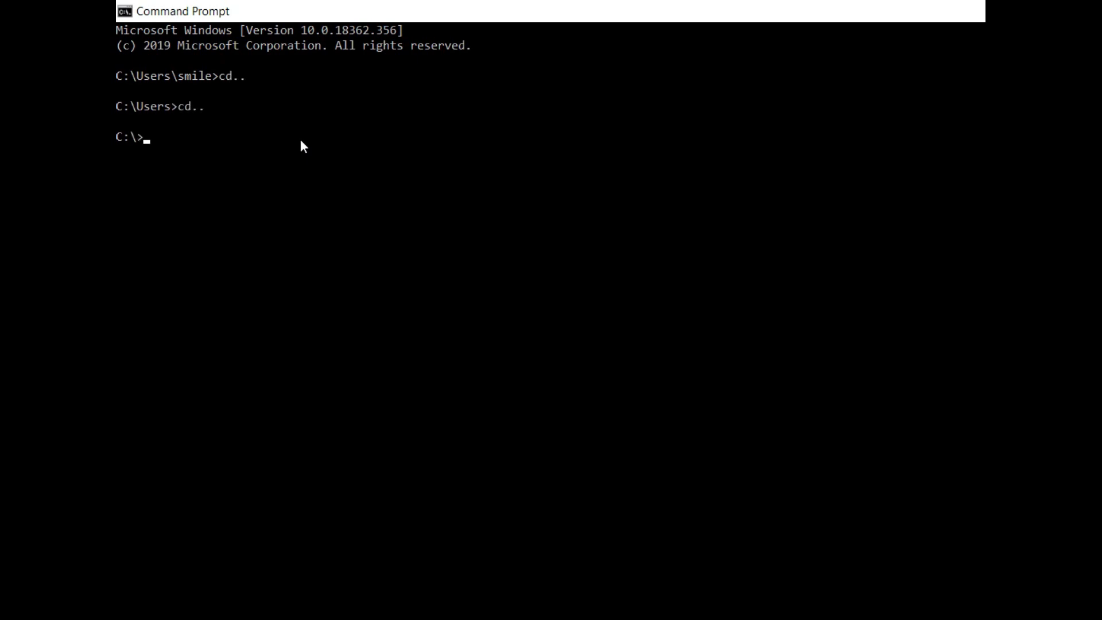
type("cd xa")
type("mpp")
key("Return")
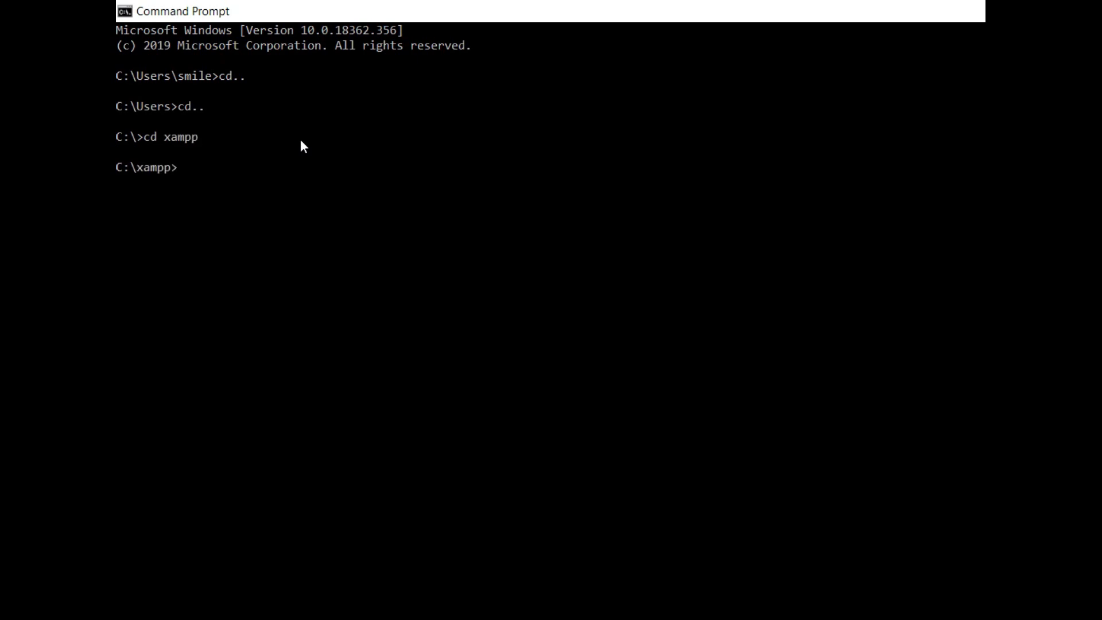
type("cd h")
type("tdocs")
key("Return")
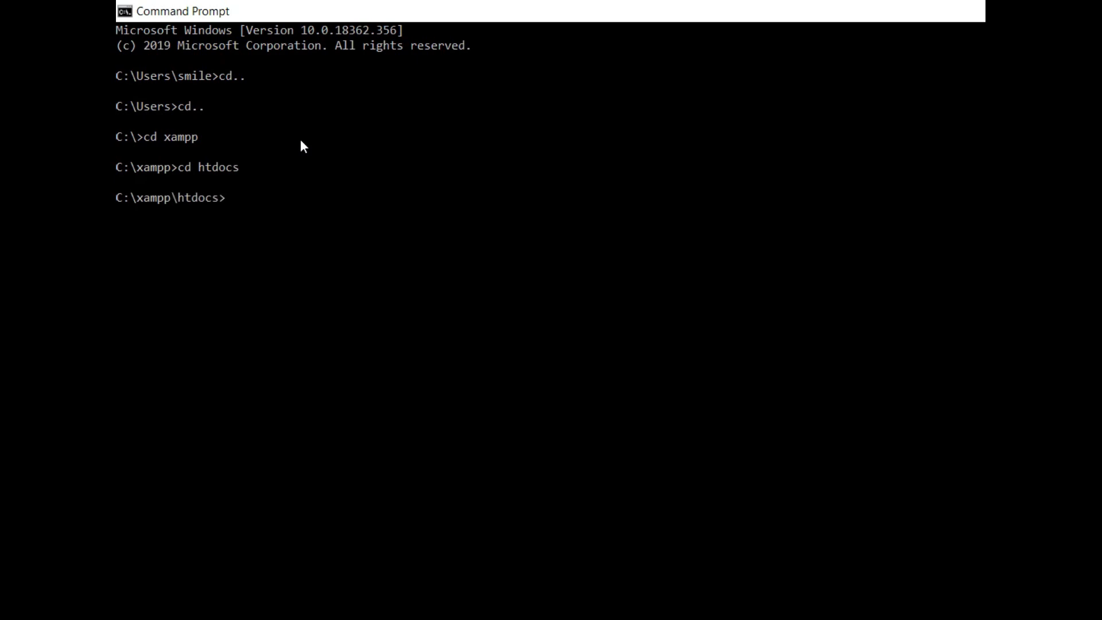
type("cd ")
type("B")
type("eoe_")
type("git")
key("Return")
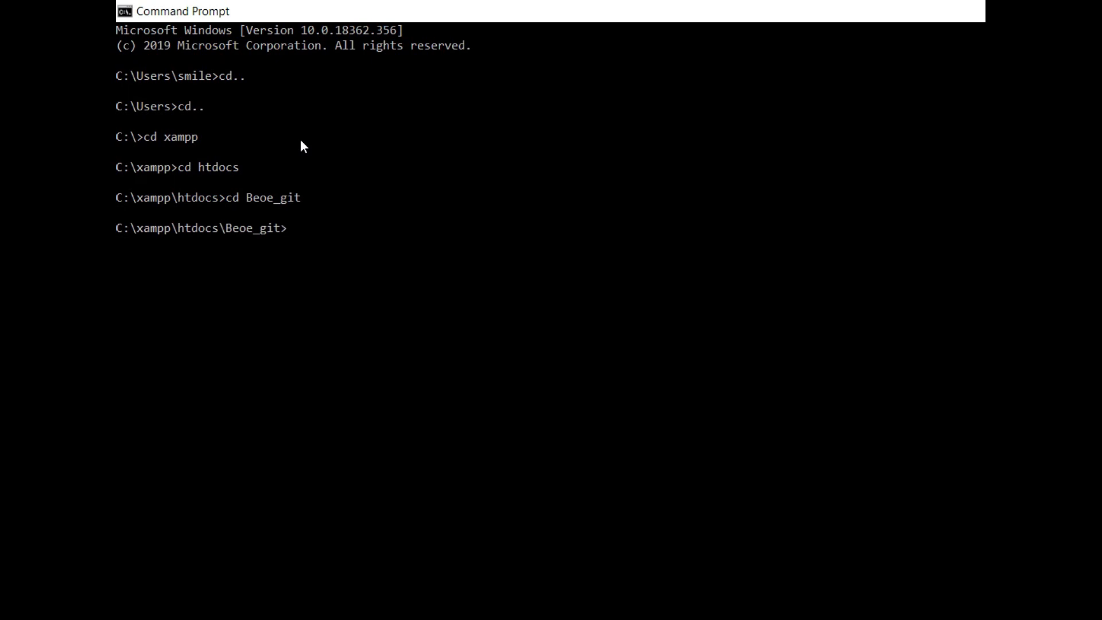
type("cd")
type(" Web-")
type("5-5")
key("BackSpace")
key("BackSpace")
type(".5")
key("Return")
type("php a")
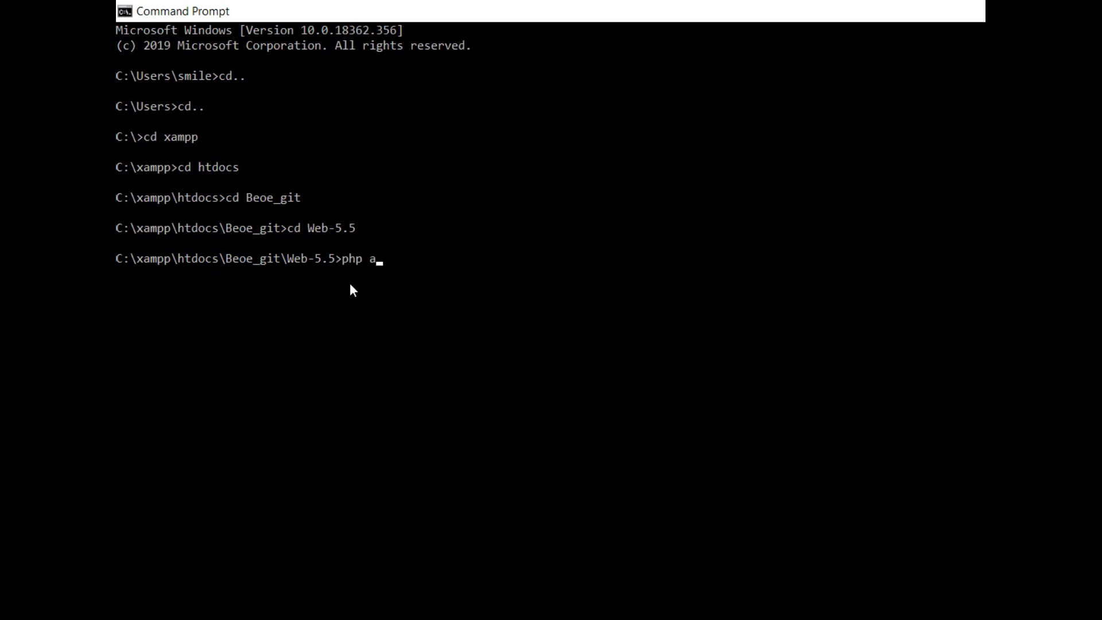
type("rtis")
type("ina")
Run the misspelled 'php artisian cache:clear', which fails with 'Could not open input file'
key("BackSpace")
key("BackSpace")
key("BackSpace")
type("an ")
type("cache")
type(":clea")
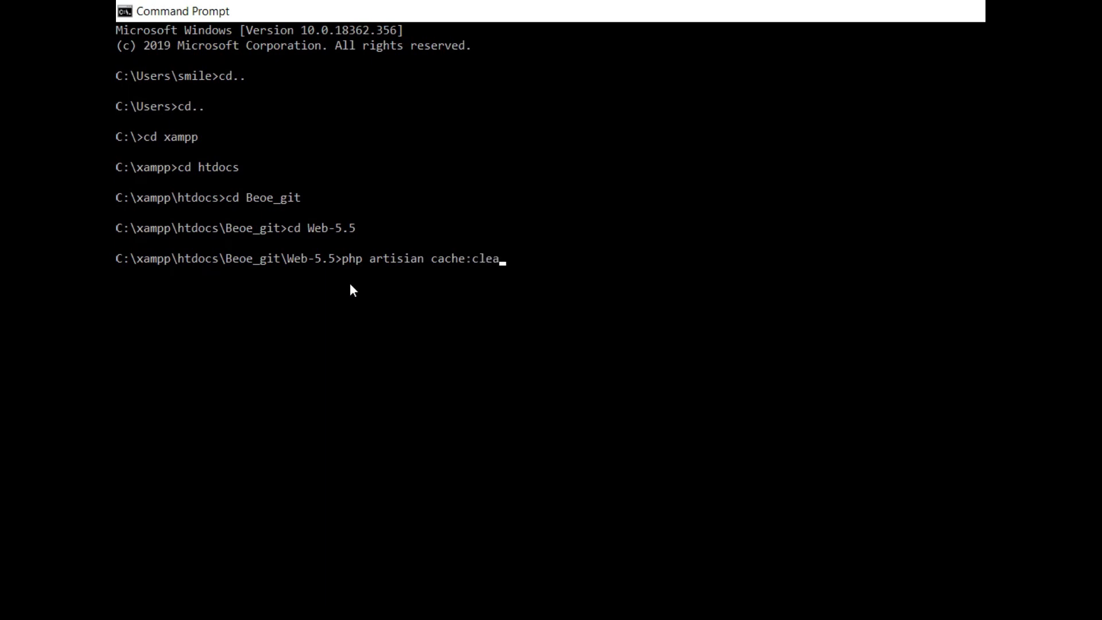
type("r")
key("Return")
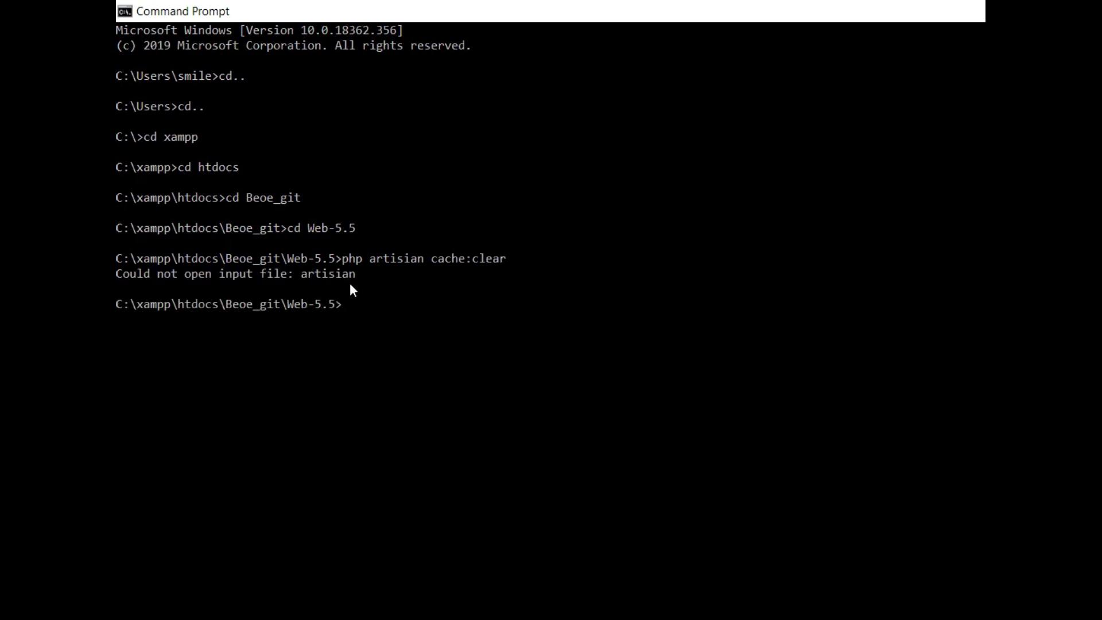
Fix the recalled command to 'php artisan cache:clear' and run it
key("Up")
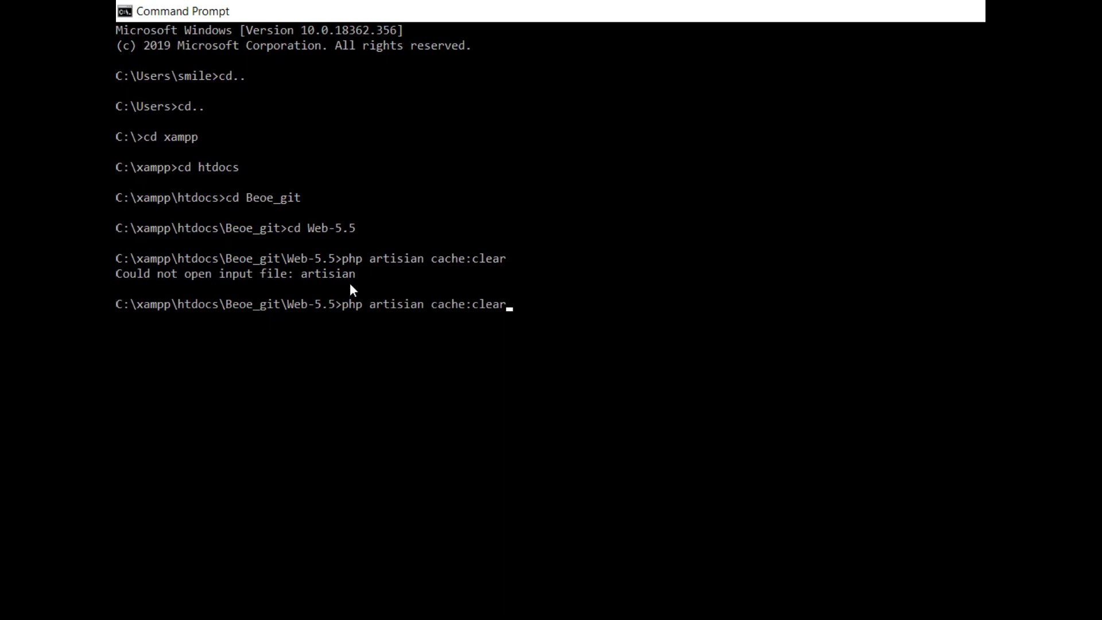
key("Left")
key("Left")
key("Left")
key("Left")
key("Left")
key("Left")
key("Left")
key("Left")
key("Left")
key("Left")
key("Left")
key("Left")
key("BackSpace")
key("Return")
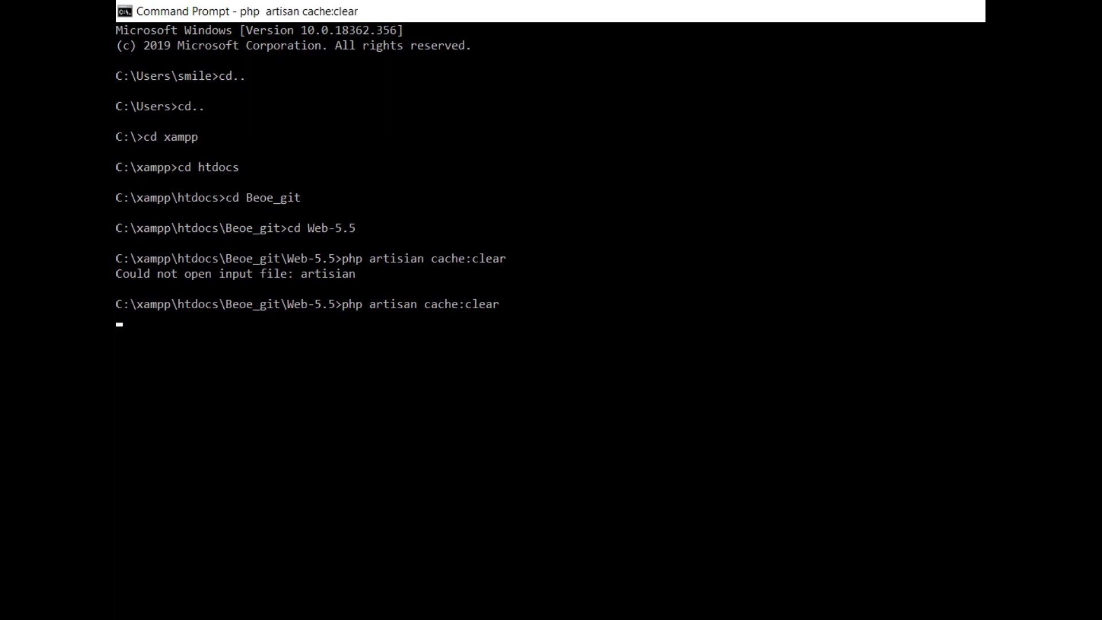